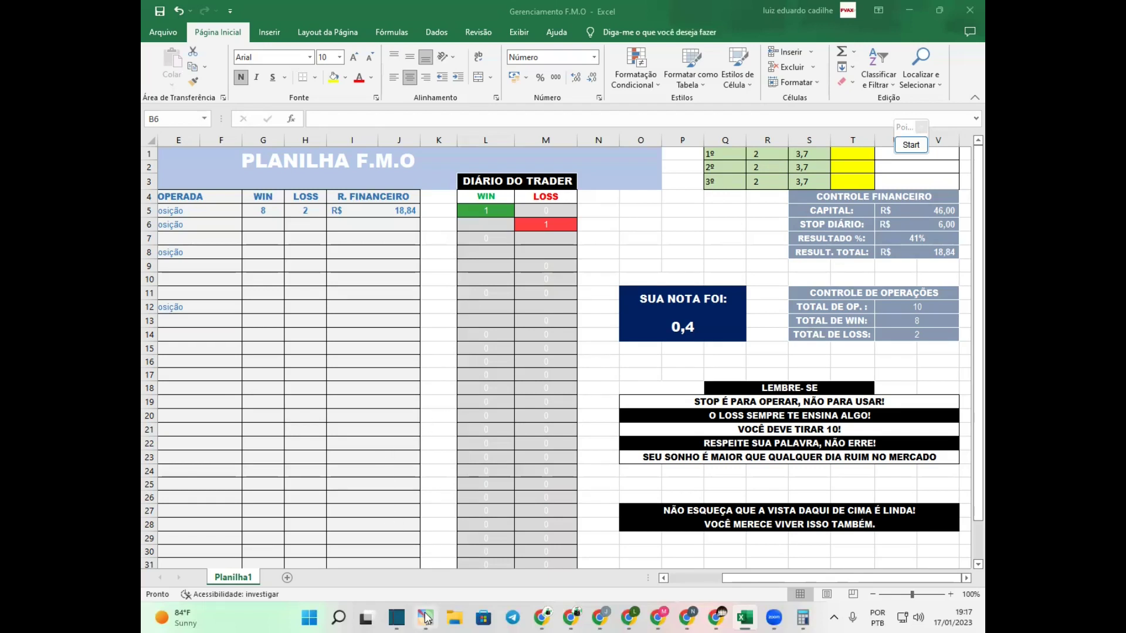
Start the screen annotation tool and draw blue arrows pointing to the 1º, 2º and 3º rows of the green table
{"action": "left_click", "coordinate": [425, 617]}
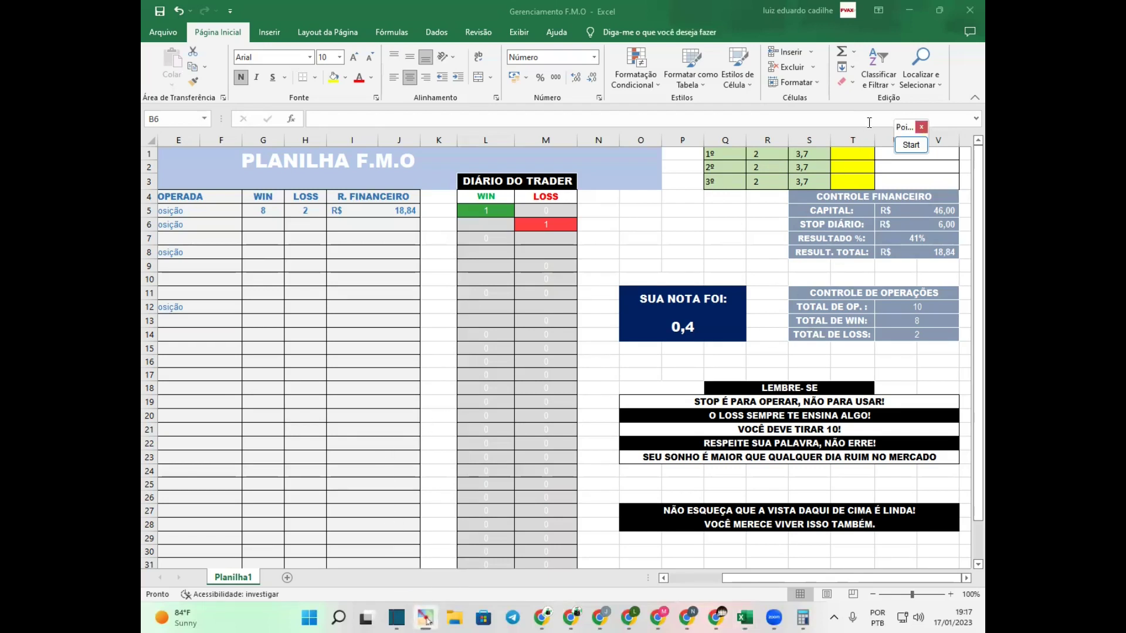
{"action": "left_click", "coordinate": [910, 145]}
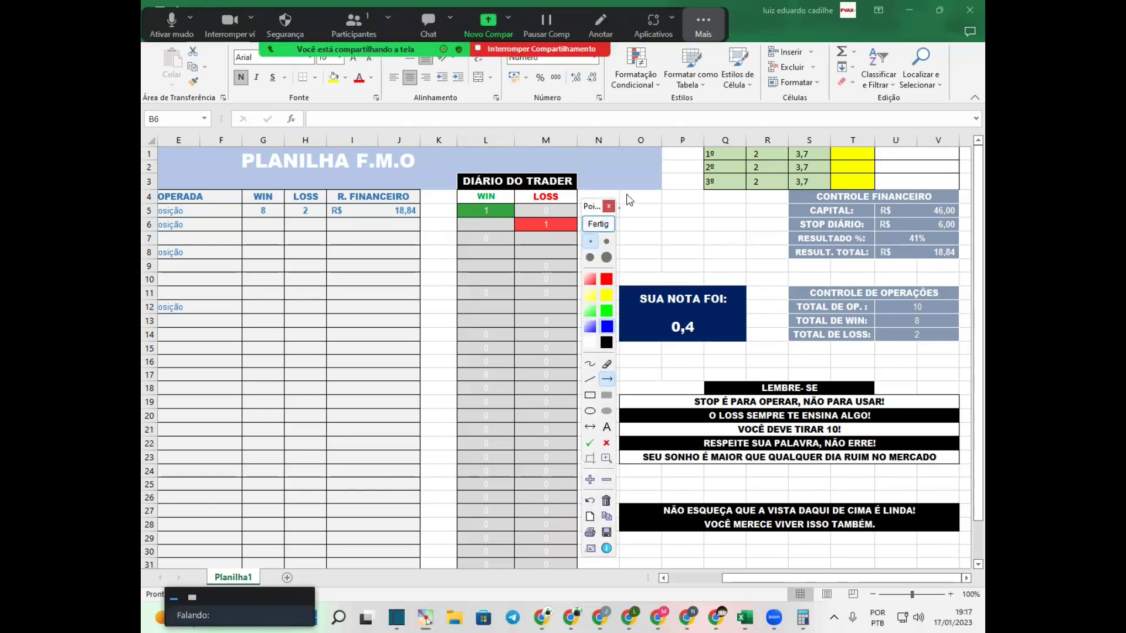
{"action": "mouse_move", "coordinate": [643, 146]}
{"action": "left_mouse_down"}
{"action": "mouse_move", "coordinate": [694, 154]}
{"action": "mouse_move", "coordinate": [658, 170]}
{"action": "mouse_move", "coordinate": [695, 169]}
{"action": "mouse_move", "coordinate": [696, 182]}
{"action": "left_mouse_up"}
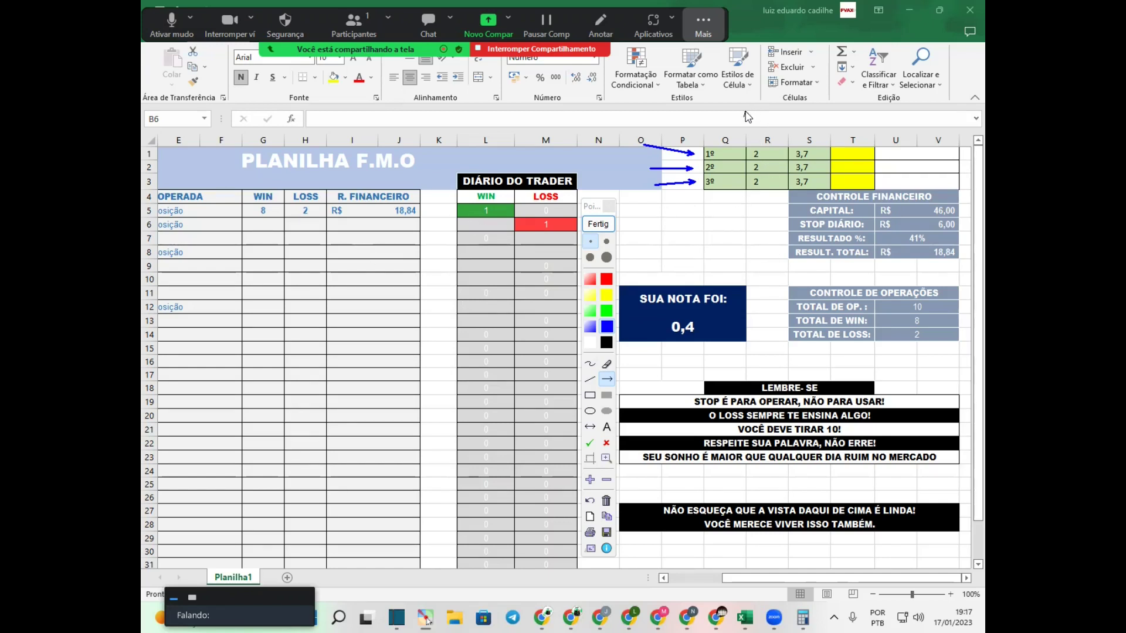
Draw blue arrows from above to the values 2 and 3,7 in the 1º row
{"action": "left_click_drag", "start_coordinate": [745, 111], "coordinate": [745, 159]}
{"action": "left_click_drag", "start_coordinate": [745, 112], "coordinate": [798, 151]}
{"action": "left_click_drag", "start_coordinate": [755, 117], "coordinate": [759, 153]}
{"action": "left_click_drag", "start_coordinate": [772, 112], "coordinate": [799, 149]}
{"action": "left_click_drag", "start_coordinate": [768, 106], "coordinate": [766, 153]}
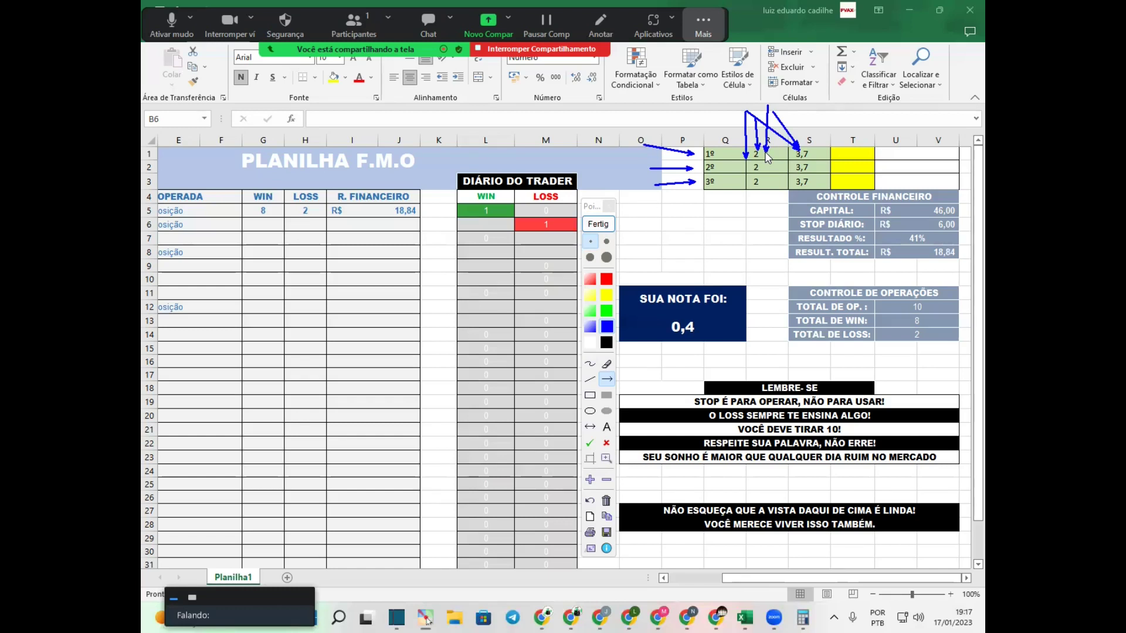
Mark the 2º and 3º row values and the yellow cells with arrows, and end the annotation
{"action": "mouse_move", "coordinate": [716, 125]}
{"action": "left_mouse_down"}
{"action": "mouse_move", "coordinate": [726, 170]}
{"action": "mouse_move", "coordinate": [816, 168]}
{"action": "left_mouse_up"}
{"action": "left_click_drag", "start_coordinate": [758, 168], "coordinate": [769, 169]}
{"action": "left_click_drag", "start_coordinate": [717, 184], "coordinate": [730, 184]}
{"action": "left_click_drag", "start_coordinate": [769, 183], "coordinate": [815, 187]}
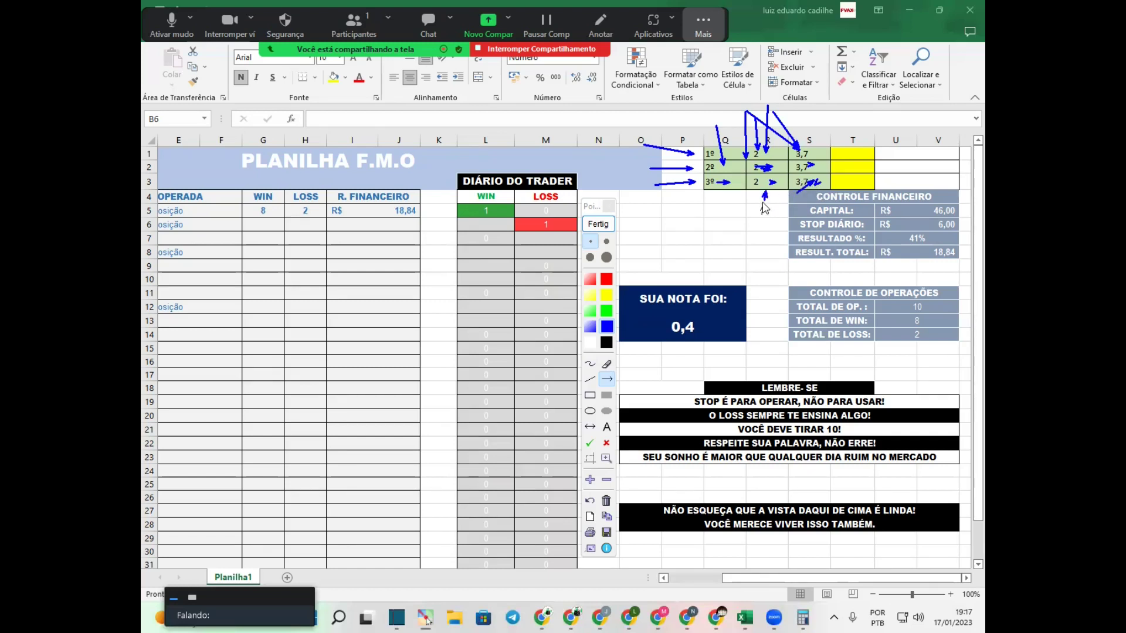
{"action": "left_click_drag", "start_coordinate": [763, 214], "coordinate": [792, 188]}
{"action": "left_click_drag", "start_coordinate": [894, 141], "coordinate": [864, 156]}
{"action": "left_click_drag", "start_coordinate": [740, 579], "coordinate": [676, 587]}
{"action": "left_click", "coordinate": [599, 224]}
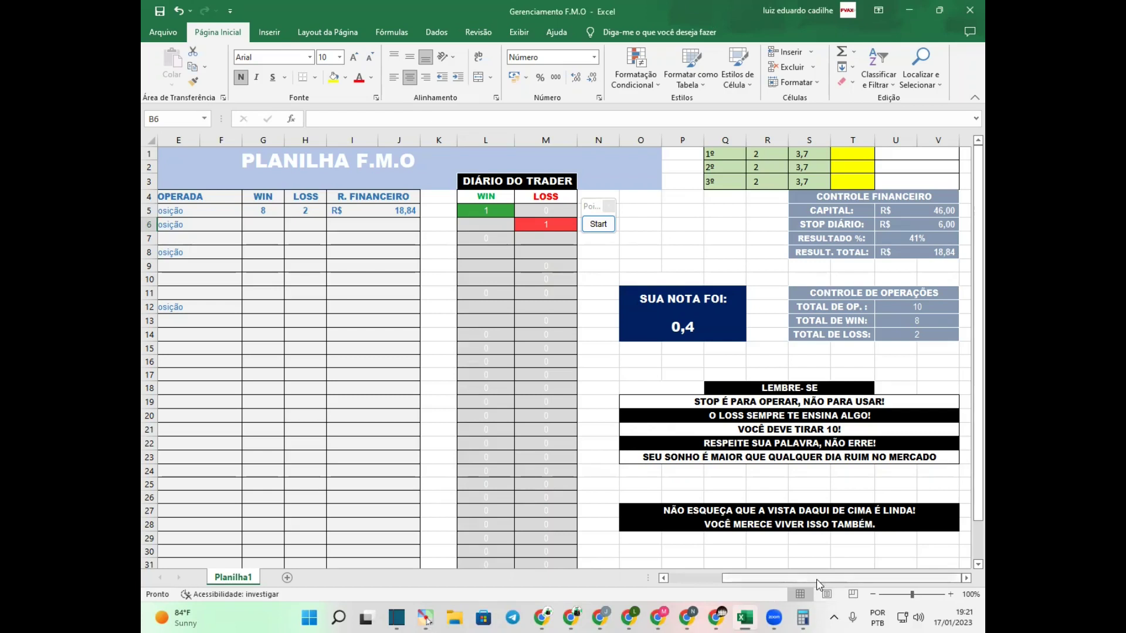
Examine the daily results, the trader's diary and the financial and operations control tables, keeping the annotation toolbar off the R. FINANCEIRO column
{"action": "left_click_drag", "start_coordinate": [725, 578], "coordinate": [670, 578]}
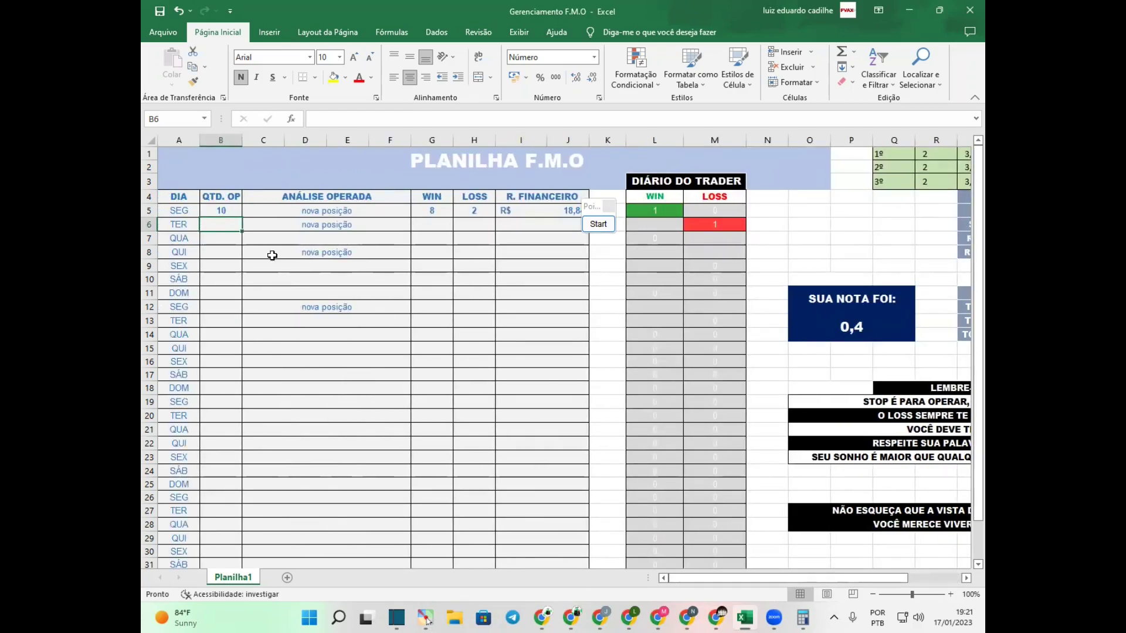
{"action": "left_click_drag", "start_coordinate": [684, 579], "coordinate": [732, 580]}
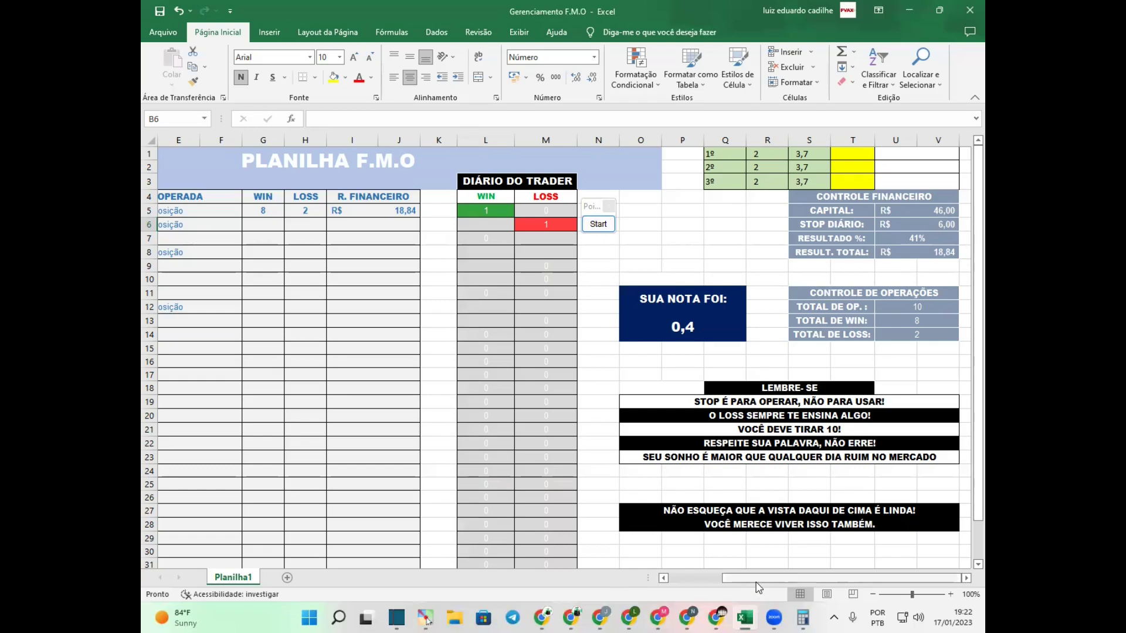
{"action": "left_click_drag", "start_coordinate": [756, 579], "coordinate": [702, 580]}
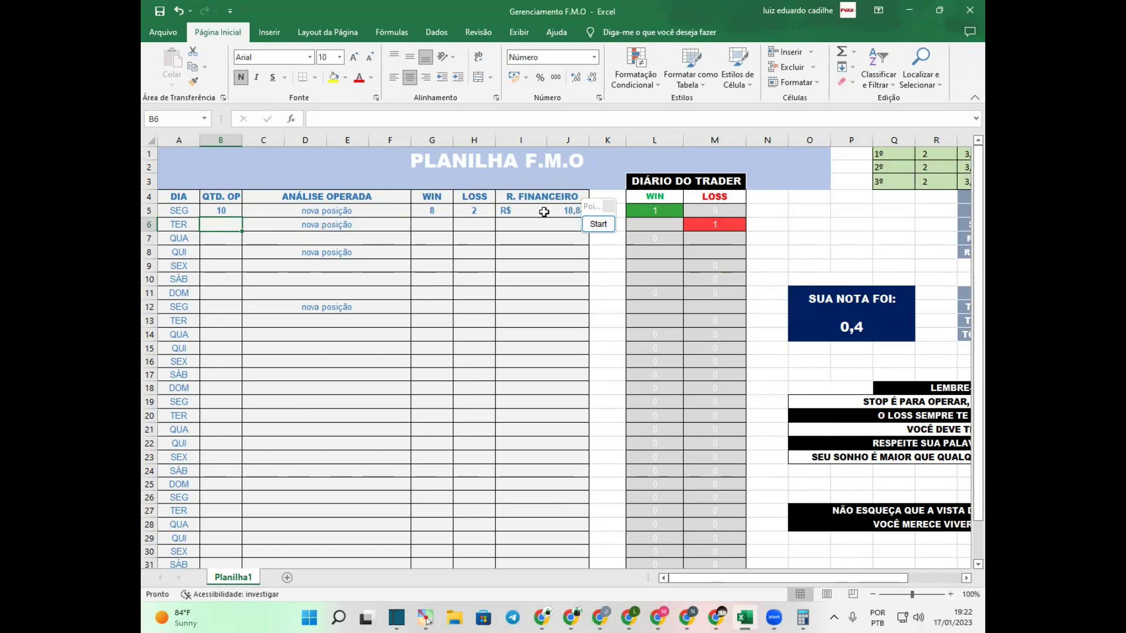
{"action": "left_click", "coordinate": [595, 210]}
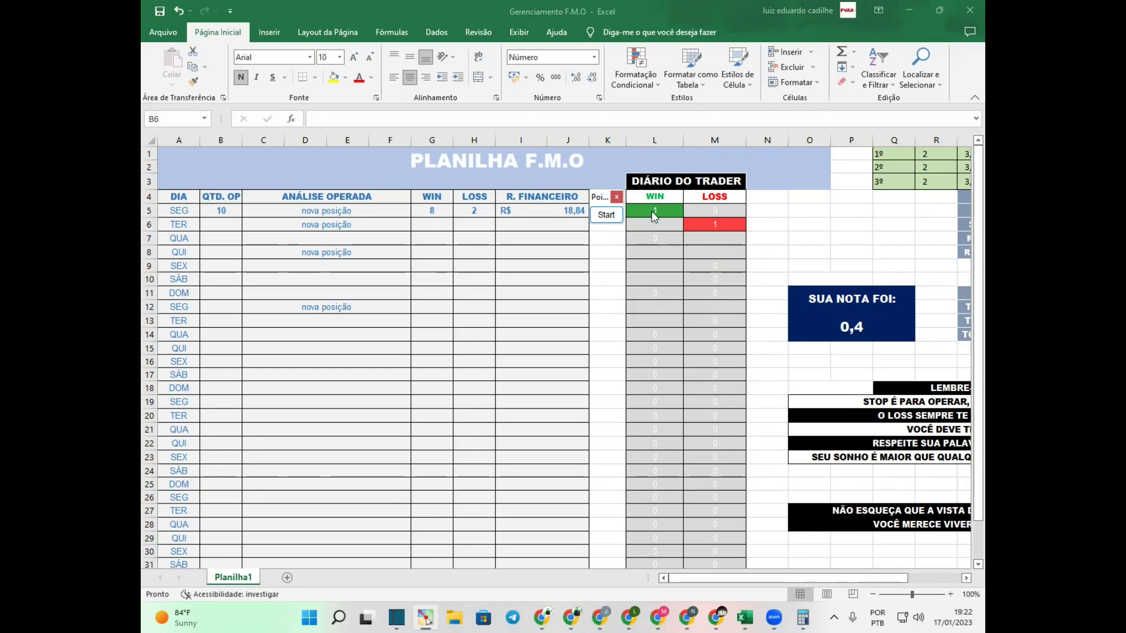
{"action": "left_click", "coordinate": [710, 579]}
{"action": "scroll", "coordinate": [806, 575], "scroll_direction": "right", "scroll_amount": 3}
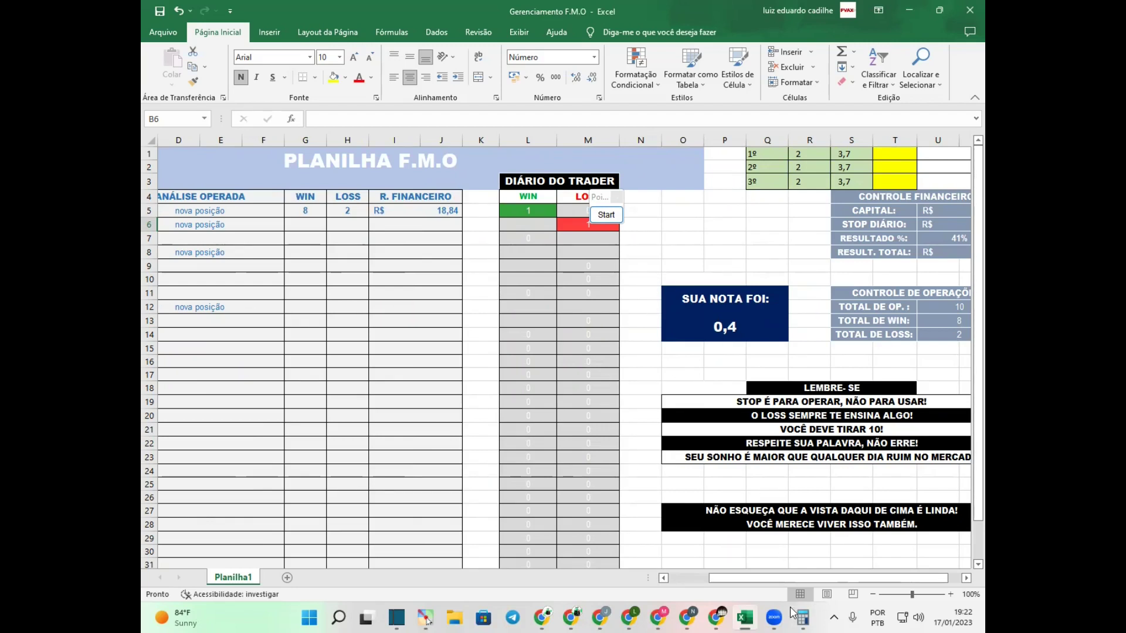
{"action": "left_click_drag", "start_coordinate": [787, 581], "coordinate": [801, 581]}
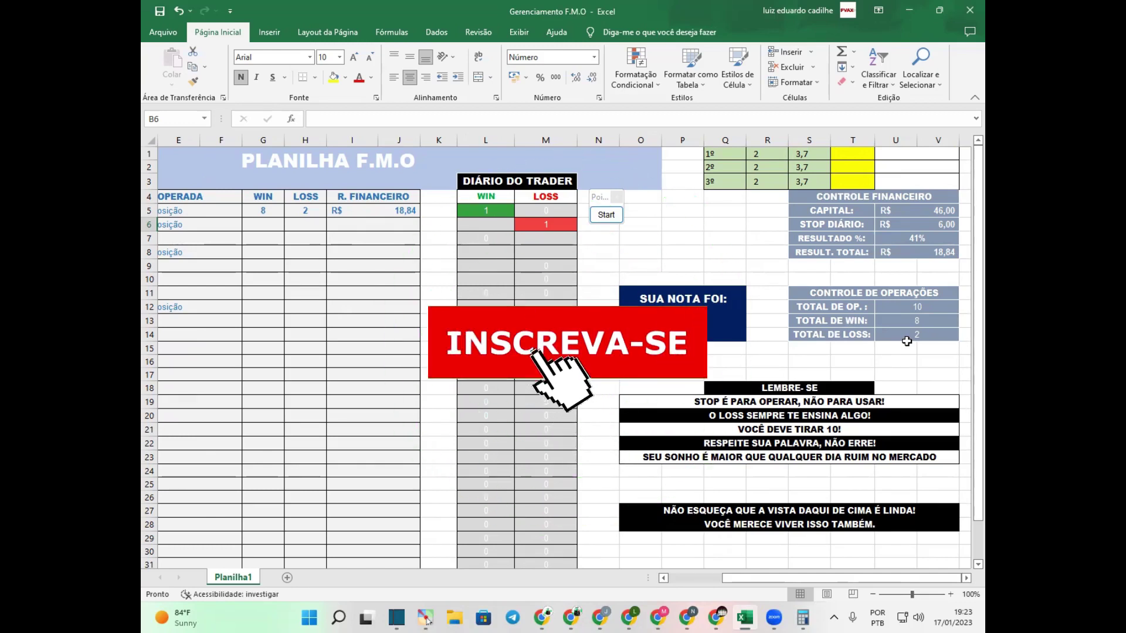
Switch to the IQ Option traderoom in Chrome and show the first USD/CHF (OTC) position's chart
{"action": "left_click", "coordinate": [569, 616]}
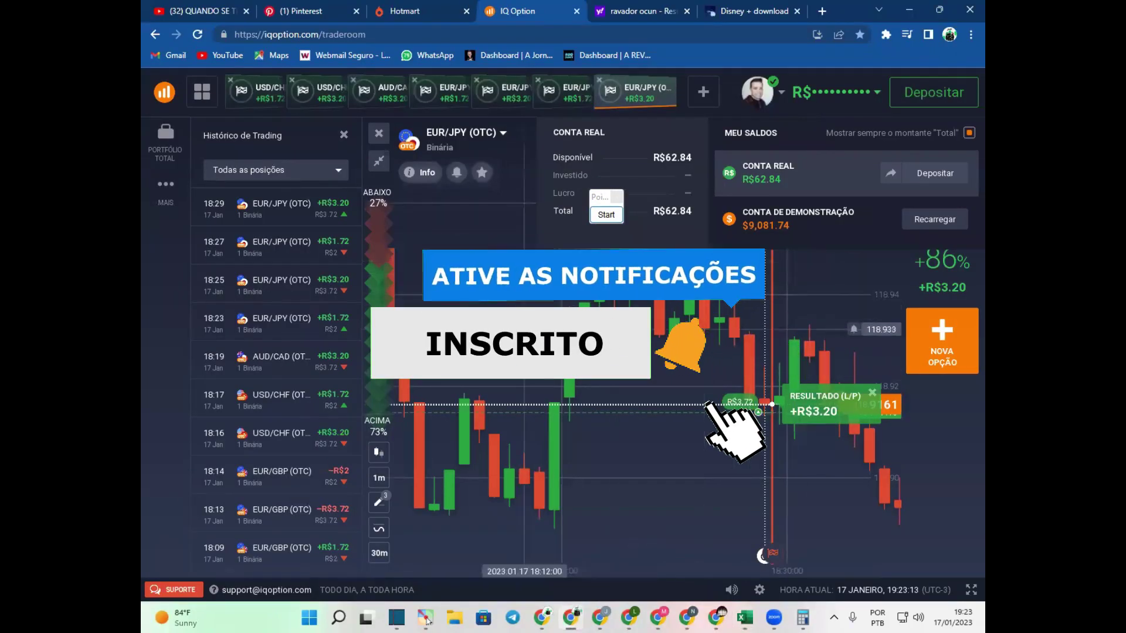
{"action": "left_click_drag", "start_coordinate": [521, 310], "coordinate": [533, 340]}
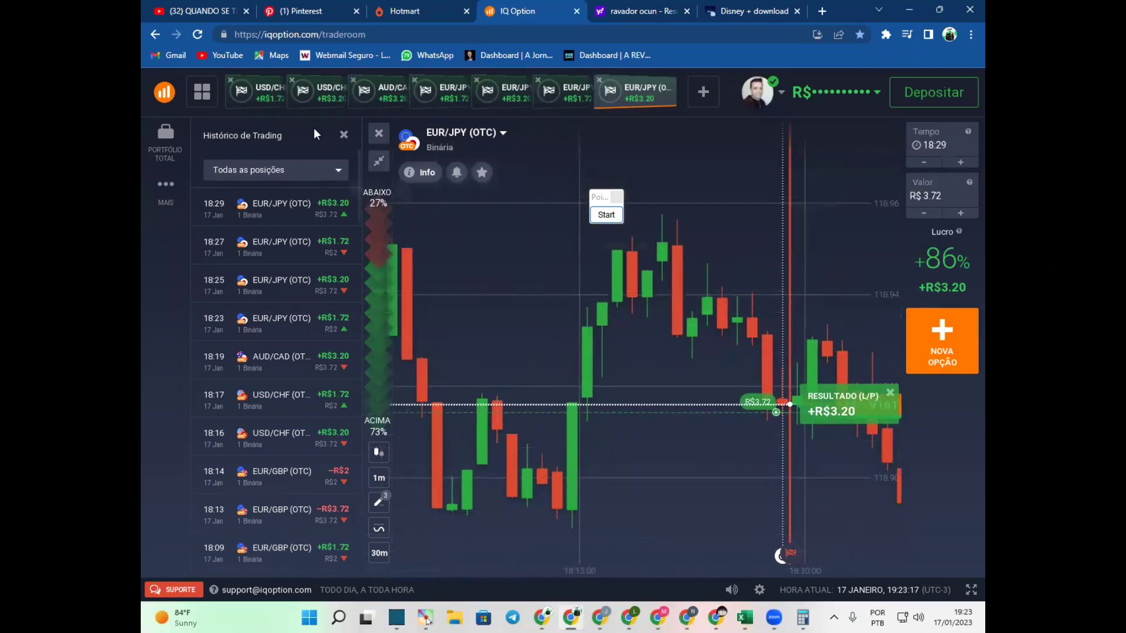
{"action": "left_click", "coordinate": [270, 105]}
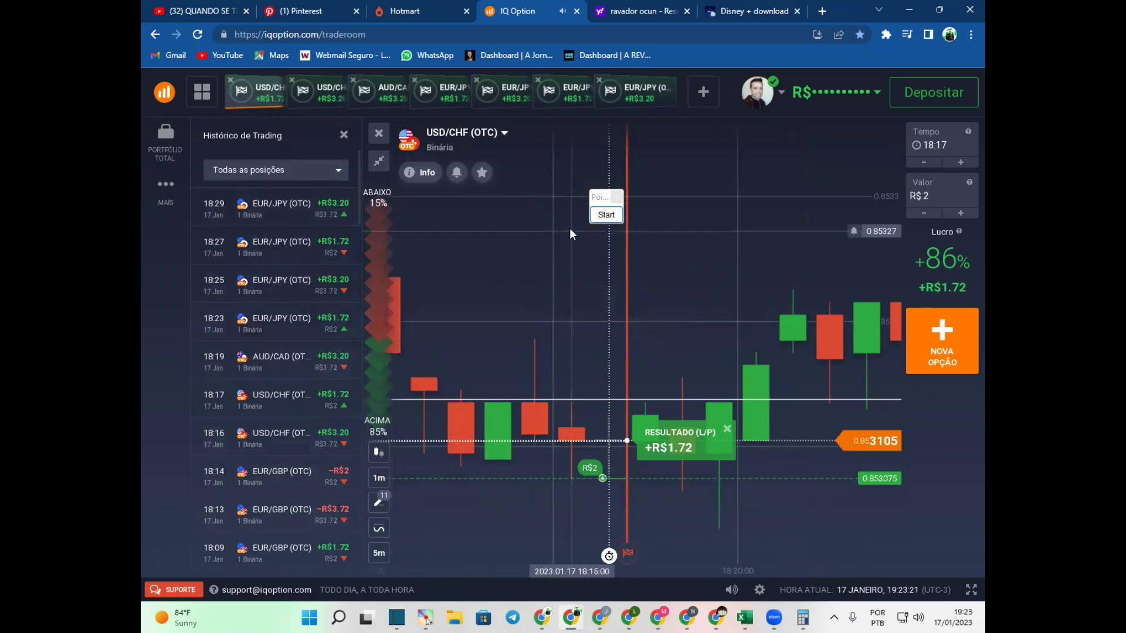
Start the annotation and draw blue arrows to the 18:09, 18:13 and 18:14 EUR/GBP trades in the trading history
{"action": "left_click", "coordinate": [601, 219]}
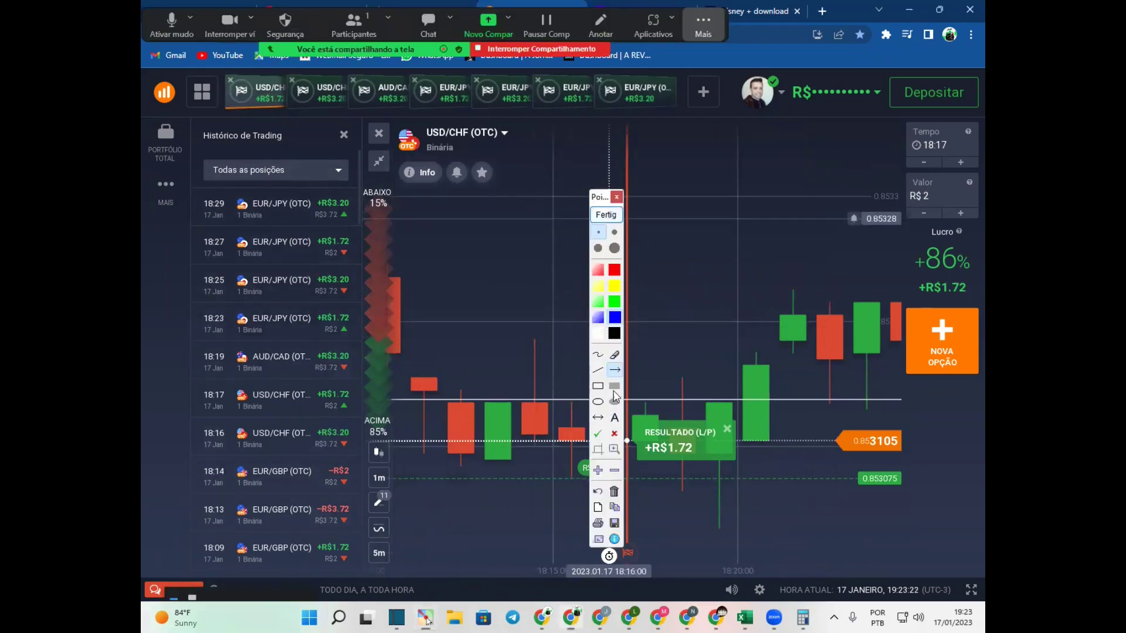
{"action": "left_click", "coordinate": [615, 371]}
{"action": "left_click_drag", "start_coordinate": [502, 509], "coordinate": [358, 545]}
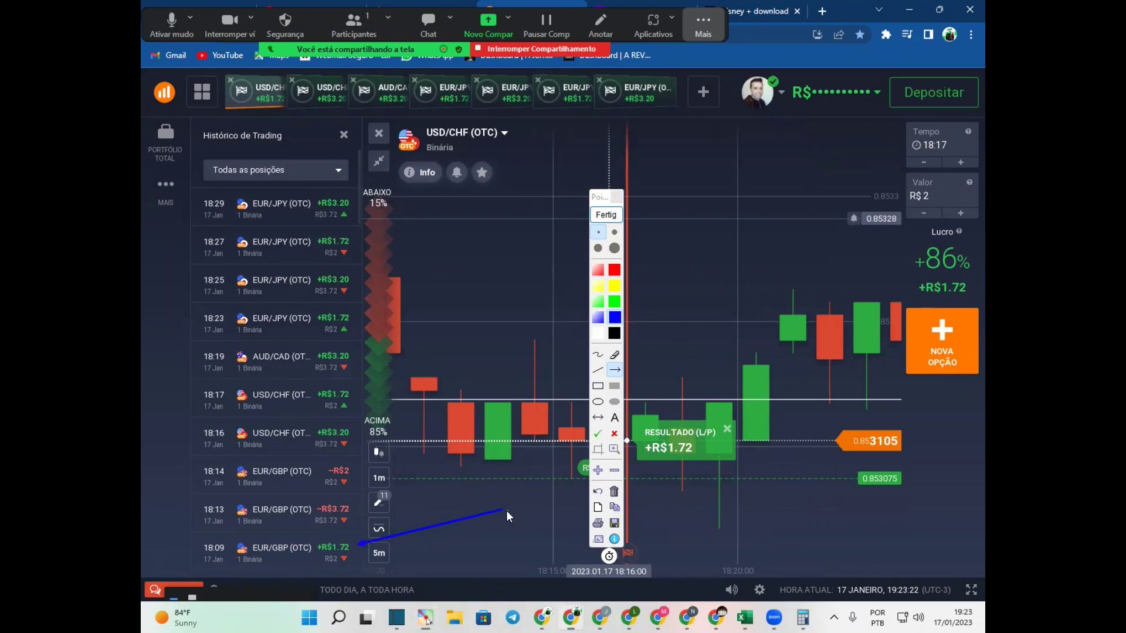
{"action": "left_click_drag", "start_coordinate": [501, 510], "coordinate": [359, 517]}
{"action": "left_click_drag", "start_coordinate": [364, 493], "coordinate": [349, 480]}
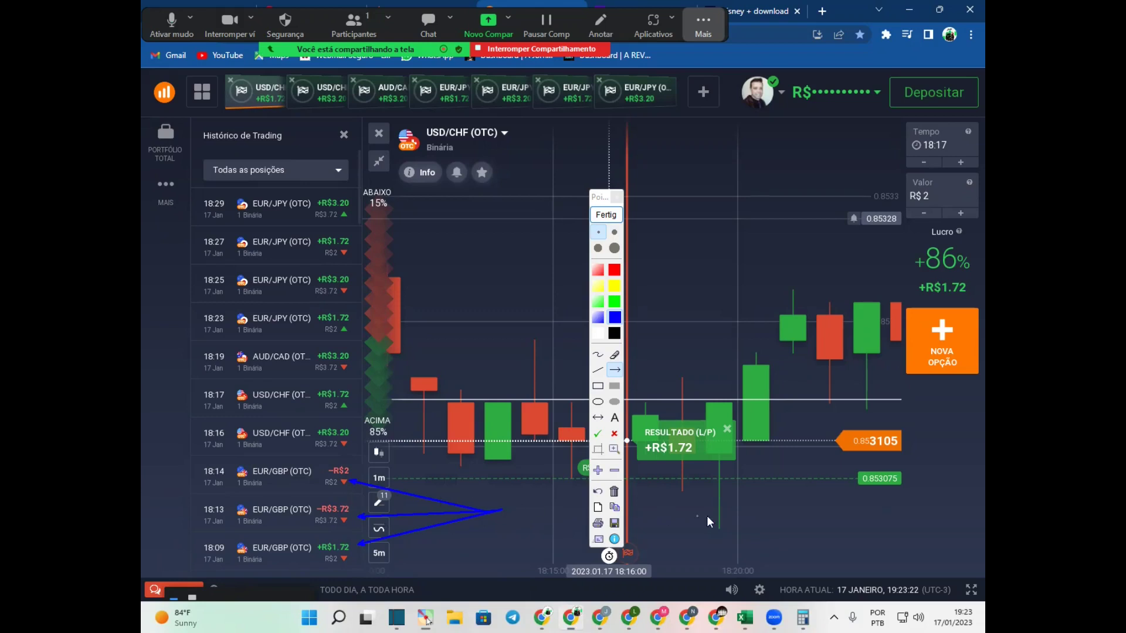
Draw further arrows to the trading history entries from 18:14 up to 18:23, one after another
{"action": "left_click_drag", "start_coordinate": [528, 484], "coordinate": [353, 443]}
{"action": "left_click_drag", "start_coordinate": [430, 486], "coordinate": [349, 467]}
{"action": "left_click_drag", "start_coordinate": [351, 396], "coordinate": [351, 430]}
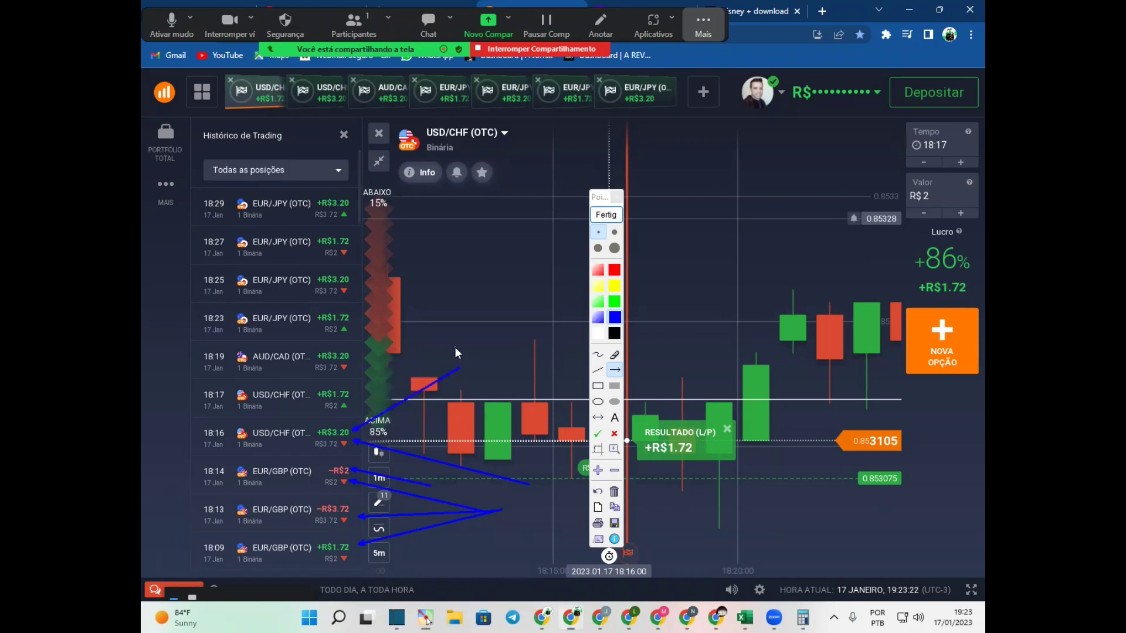
{"action": "left_click_drag", "start_coordinate": [384, 385], "coordinate": [347, 391]}
{"action": "left_click_drag", "start_coordinate": [399, 357], "coordinate": [357, 357]}
{"action": "left_click_drag", "start_coordinate": [406, 313], "coordinate": [359, 319]}
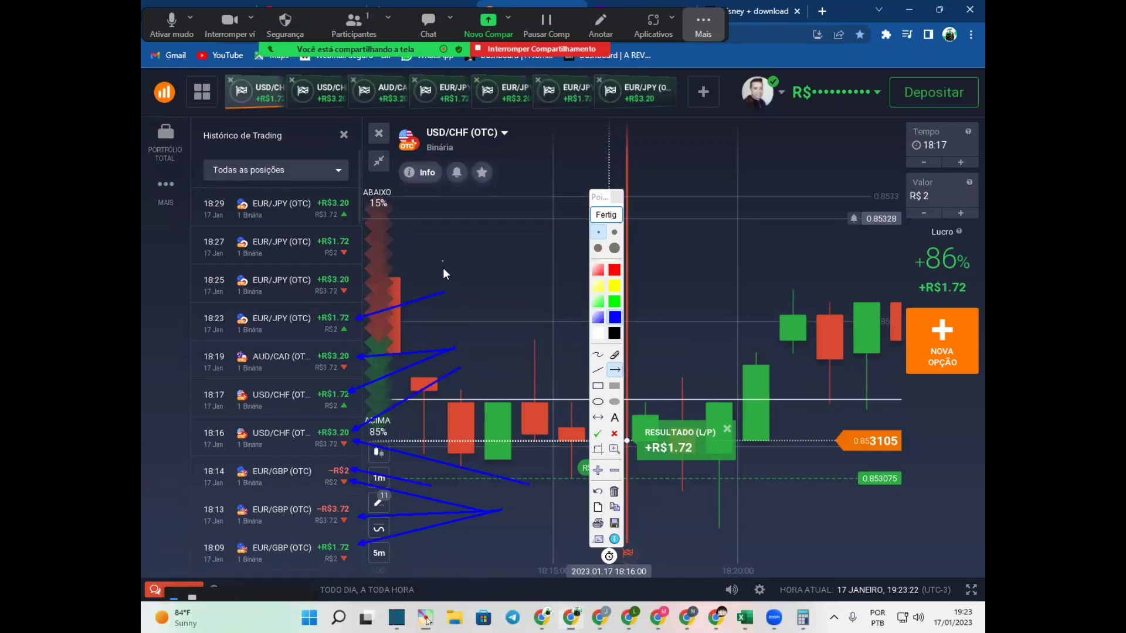